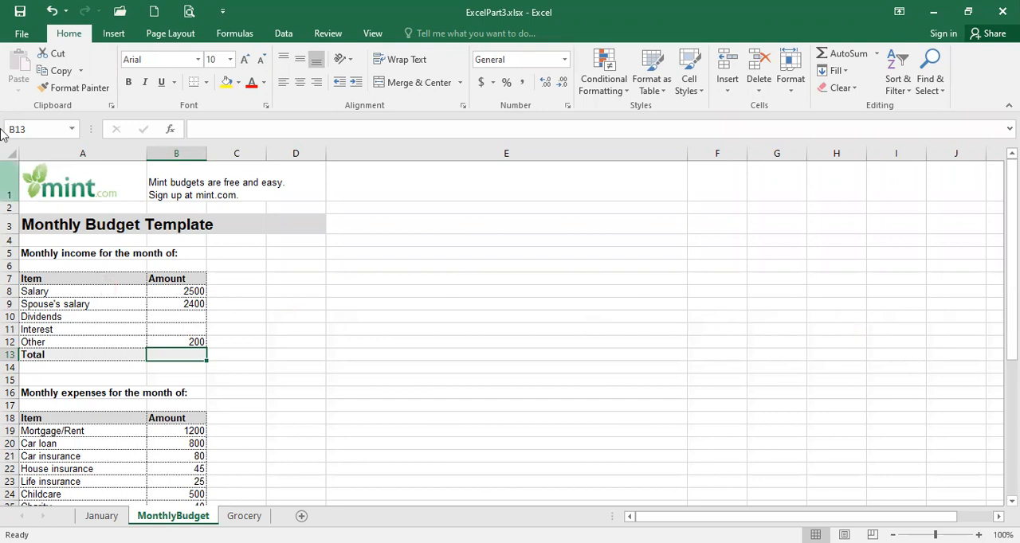
Total the monthly income amounts in cell B13 using AutoSum with the range B8:B12.
{"action": "left_click", "coordinate": [73, 35]}
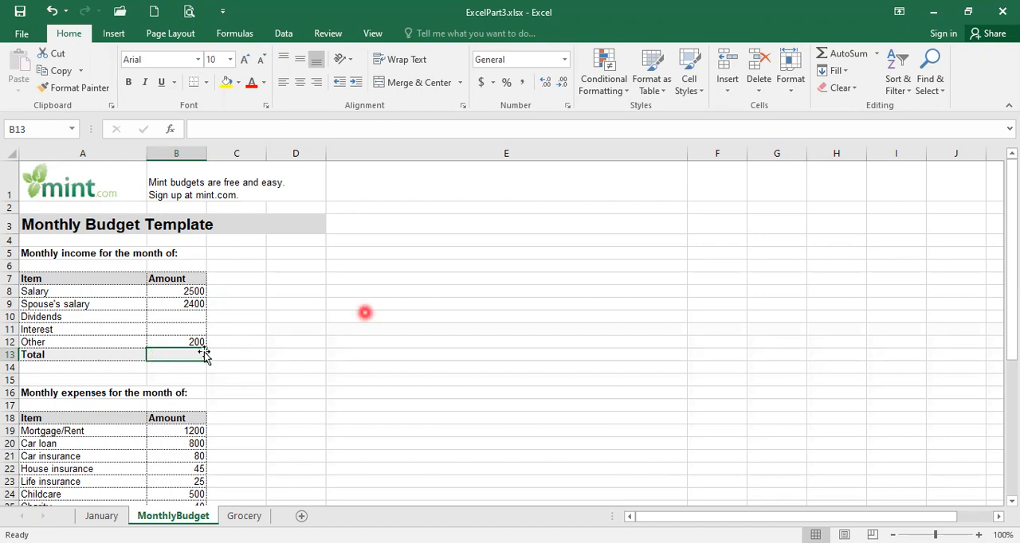
{"action": "left_click", "coordinate": [849, 54]}
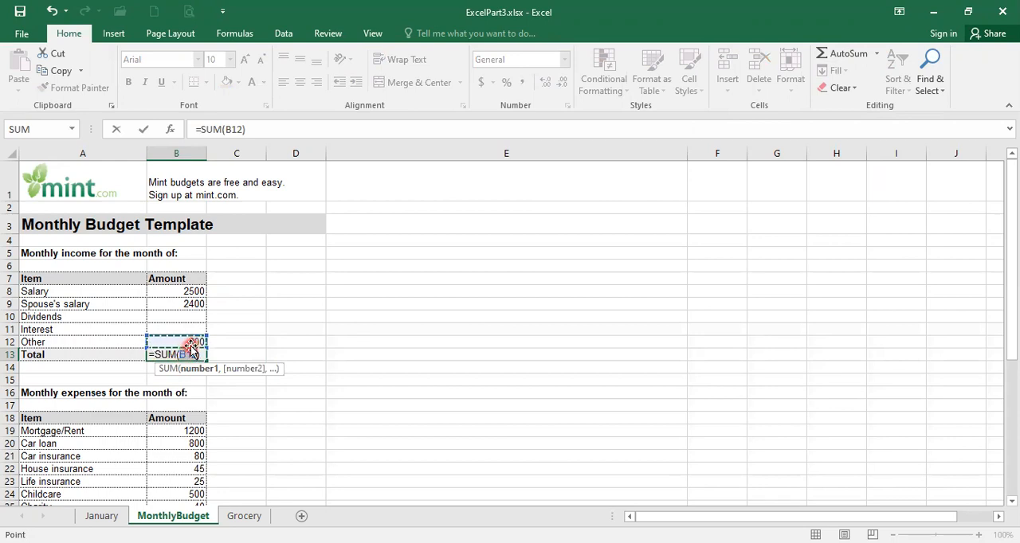
{"action": "left_click", "coordinate": [173, 291]}
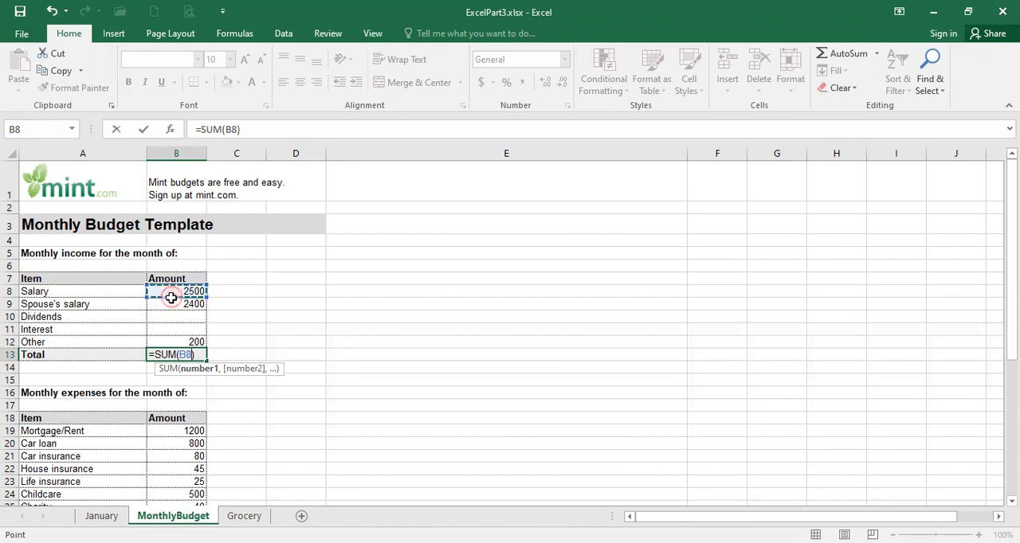
{"action": "left_click_drag", "start_coordinate": [171, 297], "coordinate": [176, 340]}
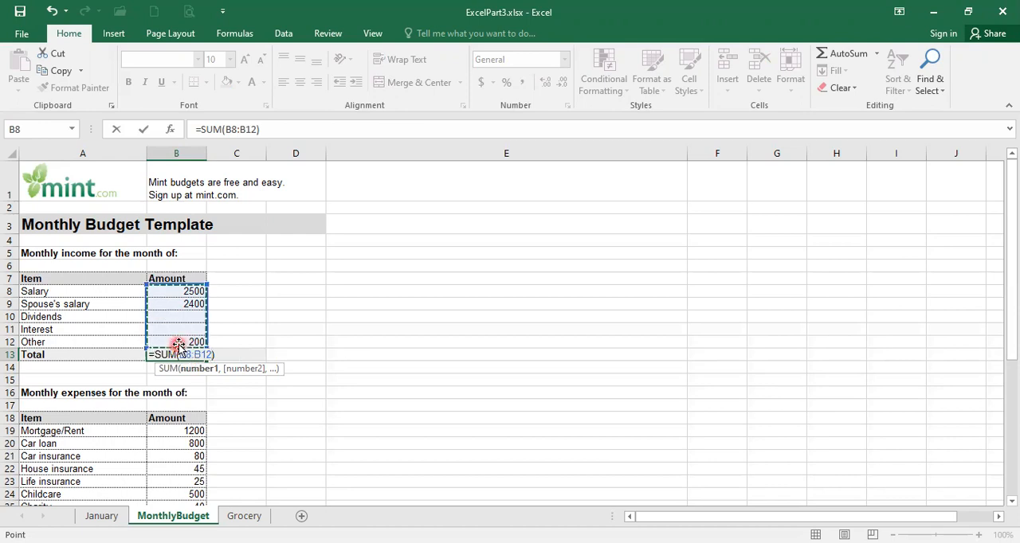
{"action": "key", "text": "Return"}
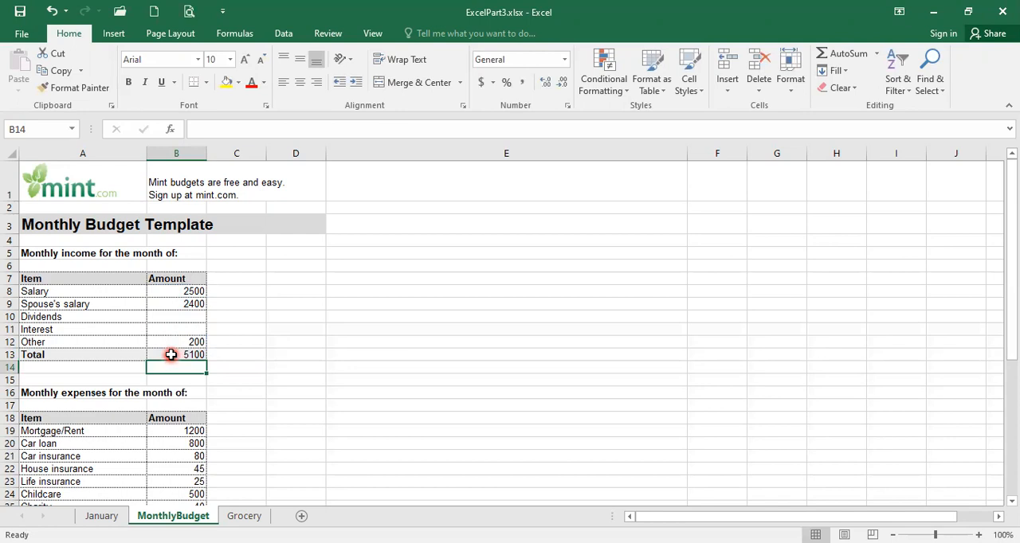
{"action": "left_click", "coordinate": [171, 354]}
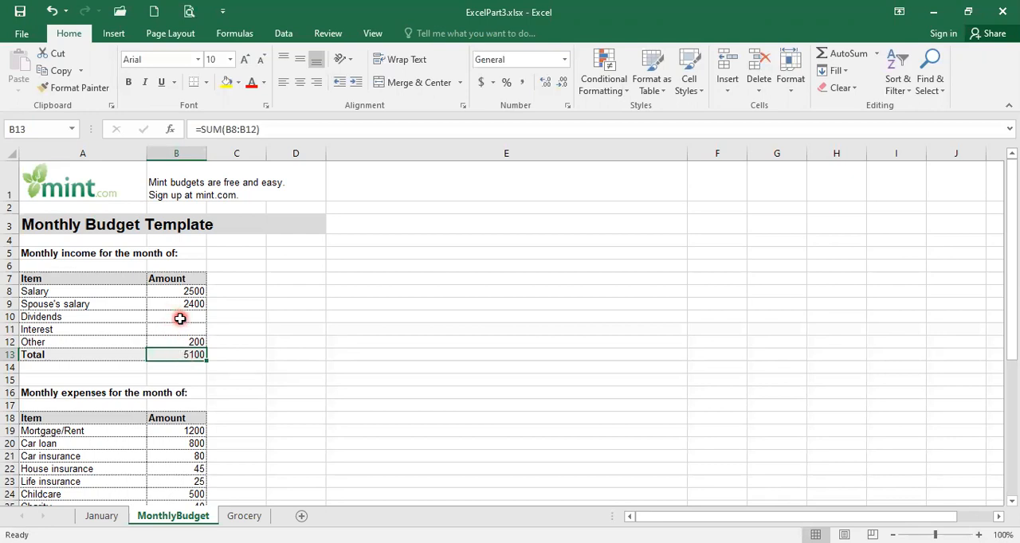
Enter 500 as the Dividends amount in the monthly income table.
{"action": "left_click", "coordinate": [180, 317]}
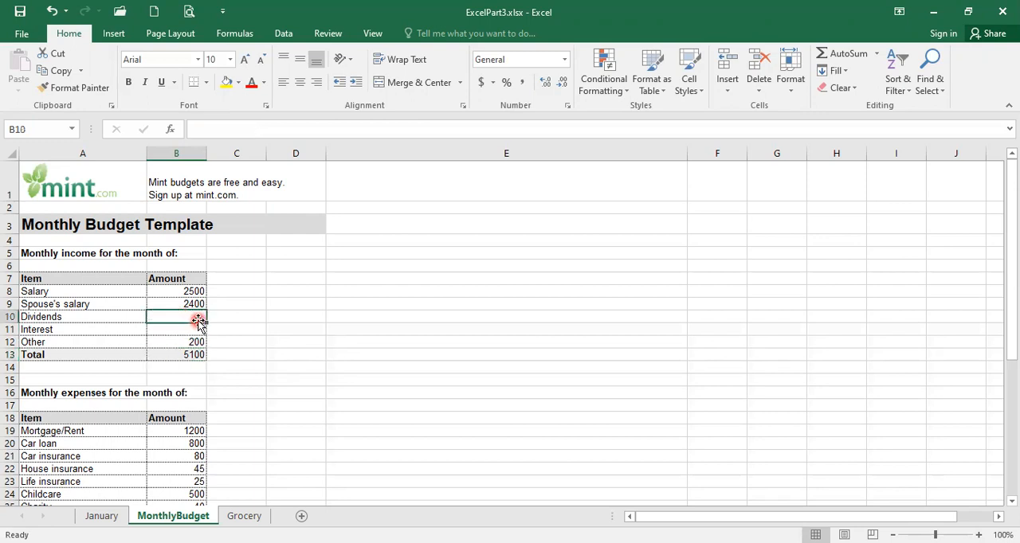
{"action": "type", "text": "500"}
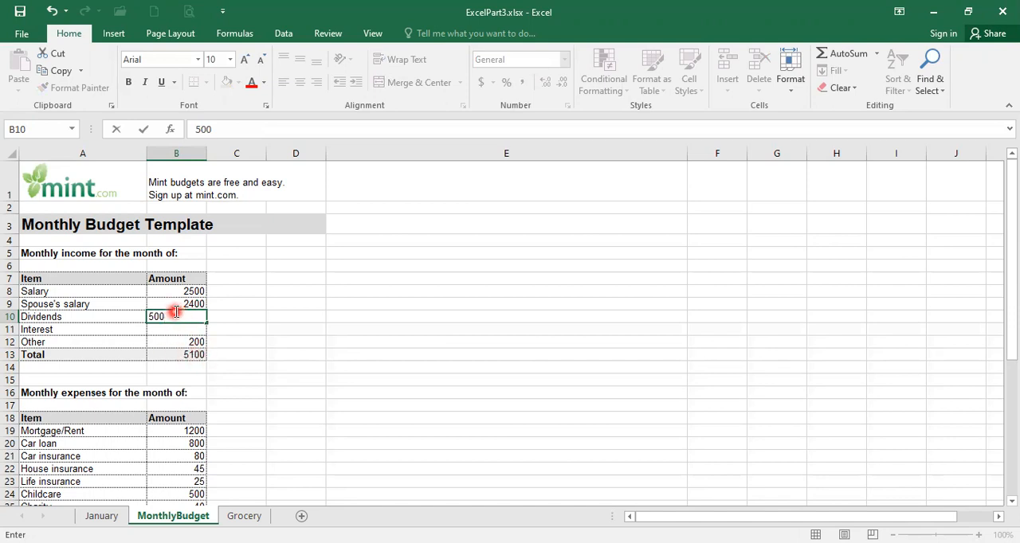
{"action": "key", "text": "Return"}
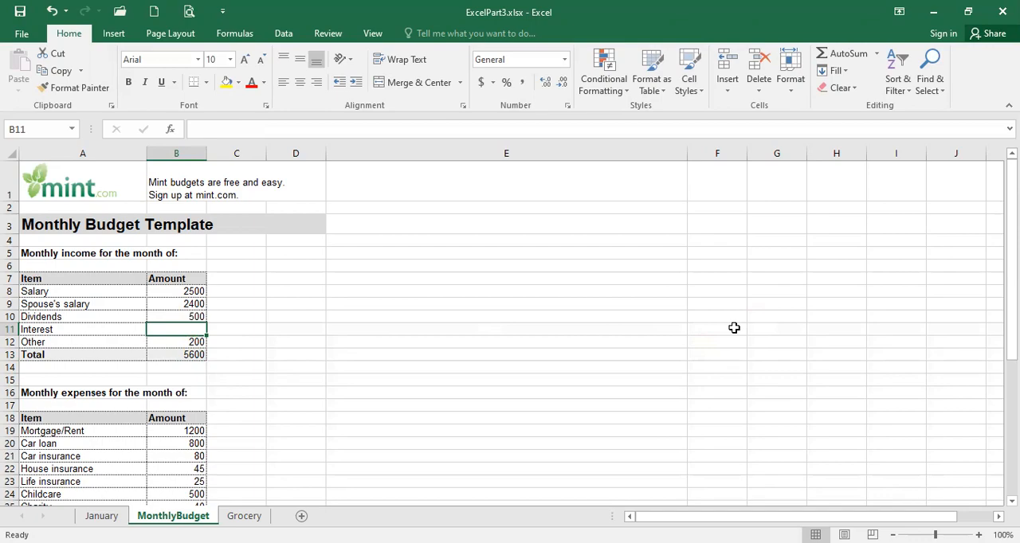
Total the monthly expenses in cell B37 using AutoSum with the range B19:B36.
{"action": "scroll", "coordinate": [734, 328], "scroll_direction": "down", "scroll_amount": 4}
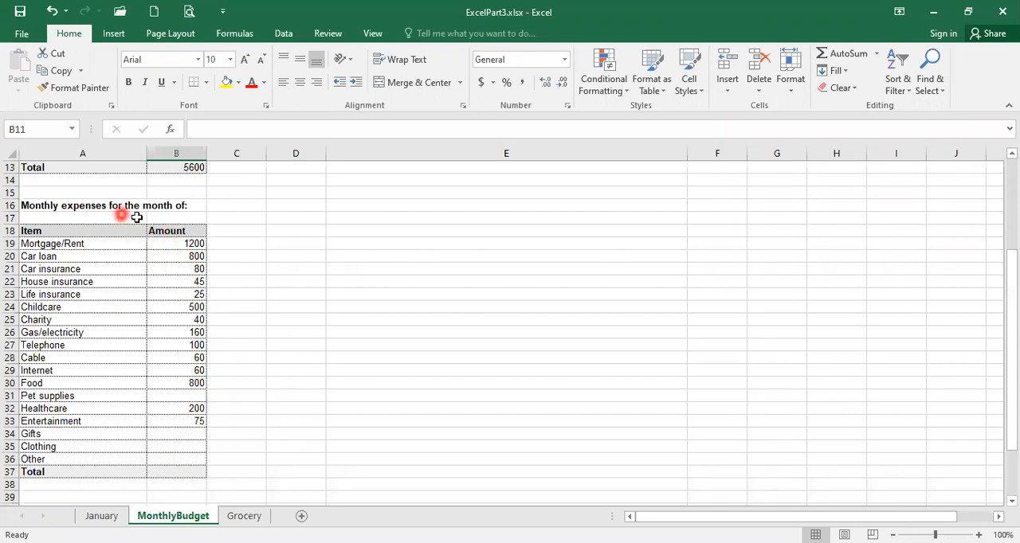
{"action": "left_click", "coordinate": [177, 471]}
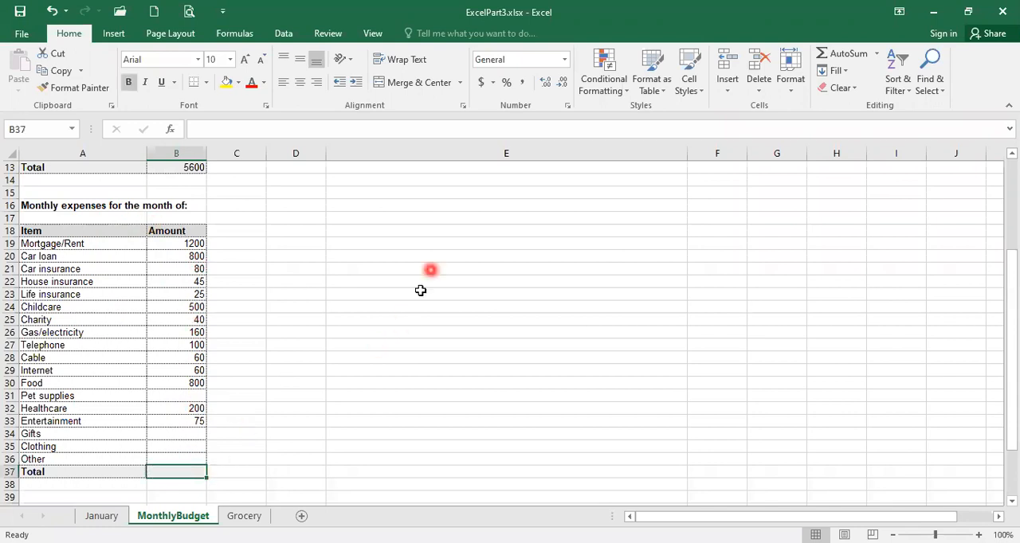
{"action": "left_click", "coordinate": [844, 60]}
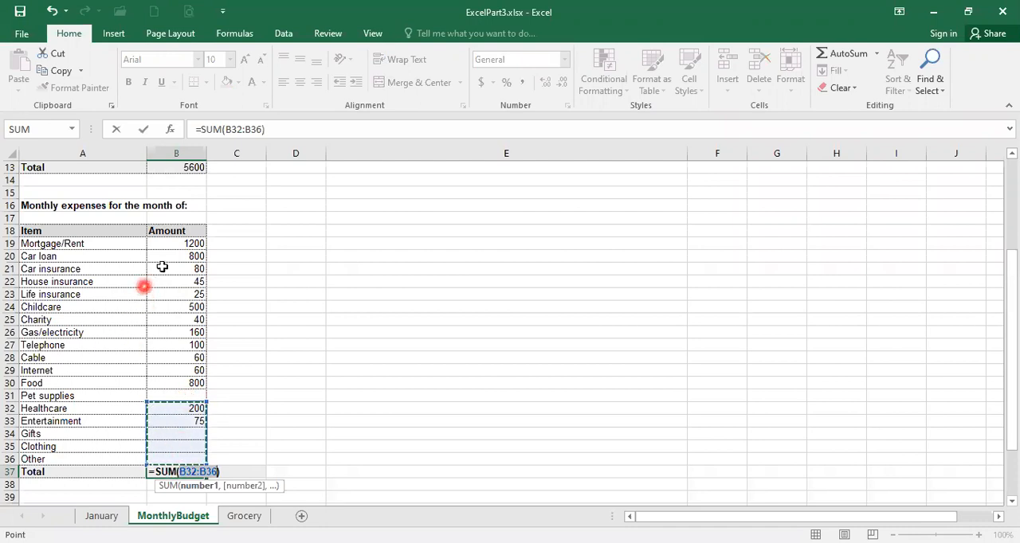
{"action": "left_click", "coordinate": [168, 243]}
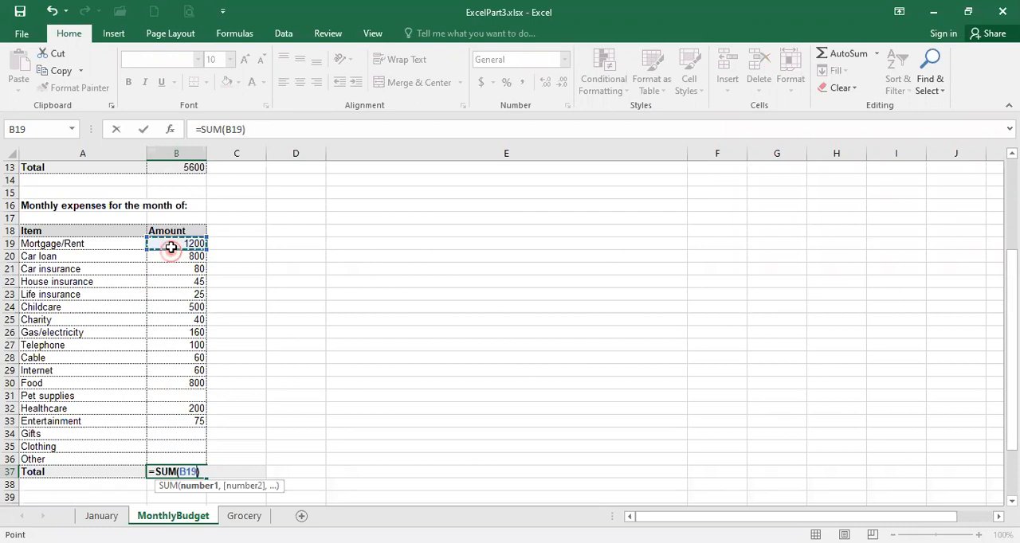
{"action": "left_click_drag", "start_coordinate": [171, 248], "coordinate": [185, 457]}
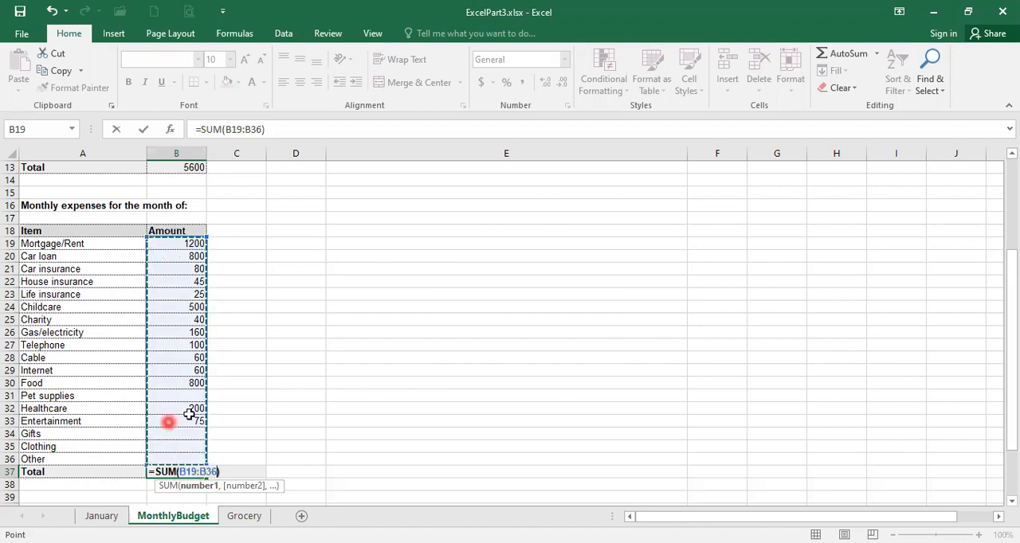
{"action": "key", "text": "Return"}
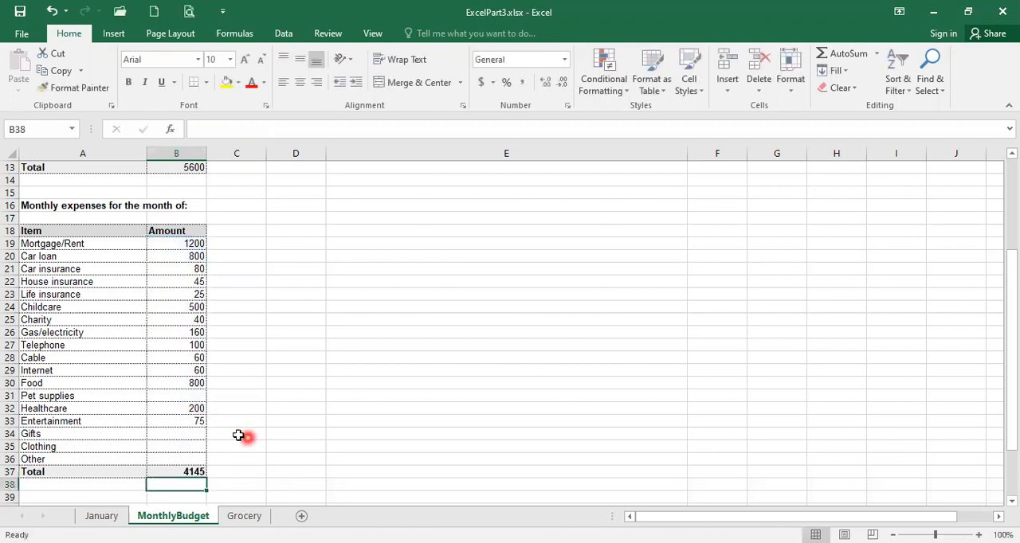
Calculate the average of the monthly income amounts B8:B12 in cell C13, beside the income total.
{"action": "scroll", "coordinate": [200, 413], "scroll_direction": "down", "scroll_amount": 2}
{"action": "scroll", "coordinate": [200, 413], "scroll_direction": "down", "scroll_amount": 2}
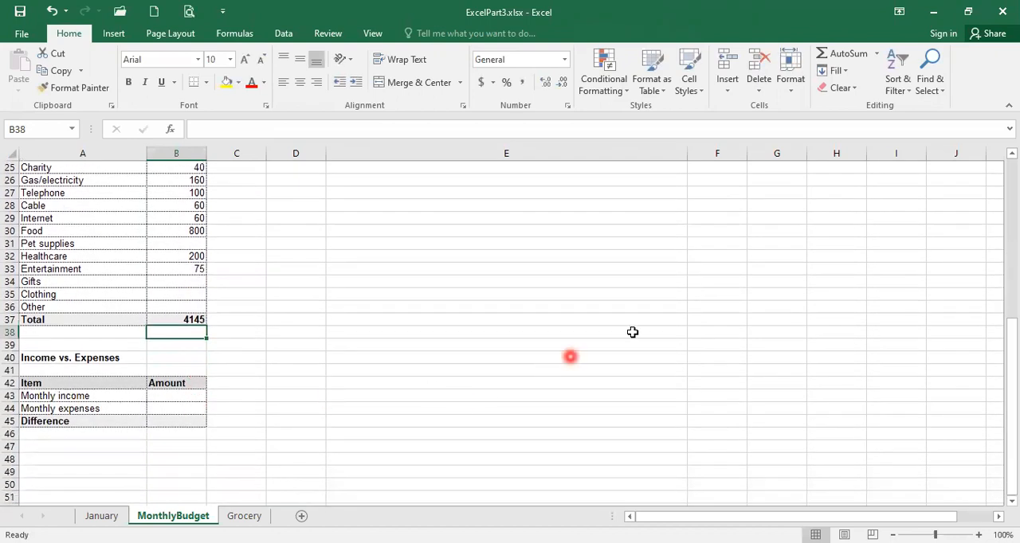
{"action": "scroll", "coordinate": [631, 332], "scroll_direction": "up", "scroll_amount": 7}
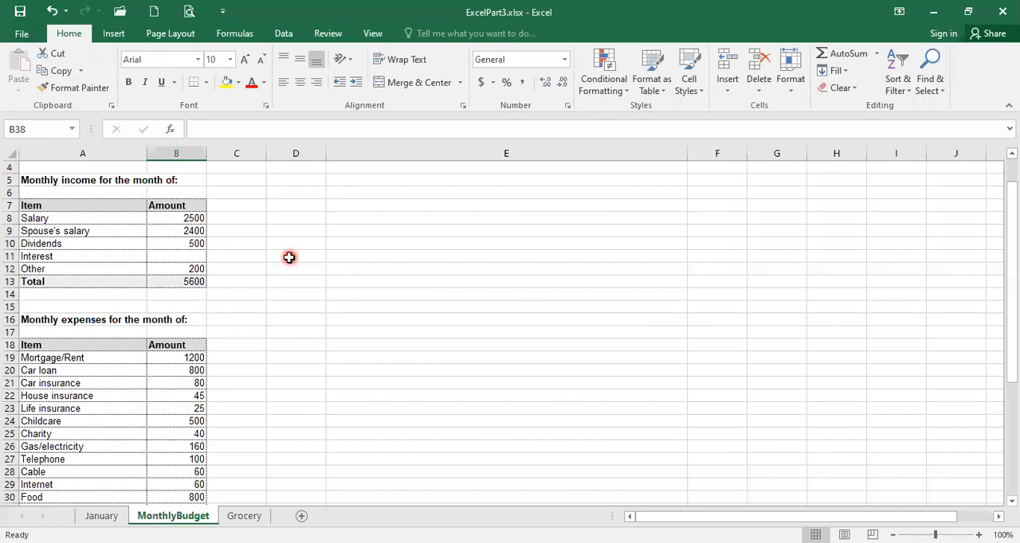
{"action": "left_click", "coordinate": [237, 282]}
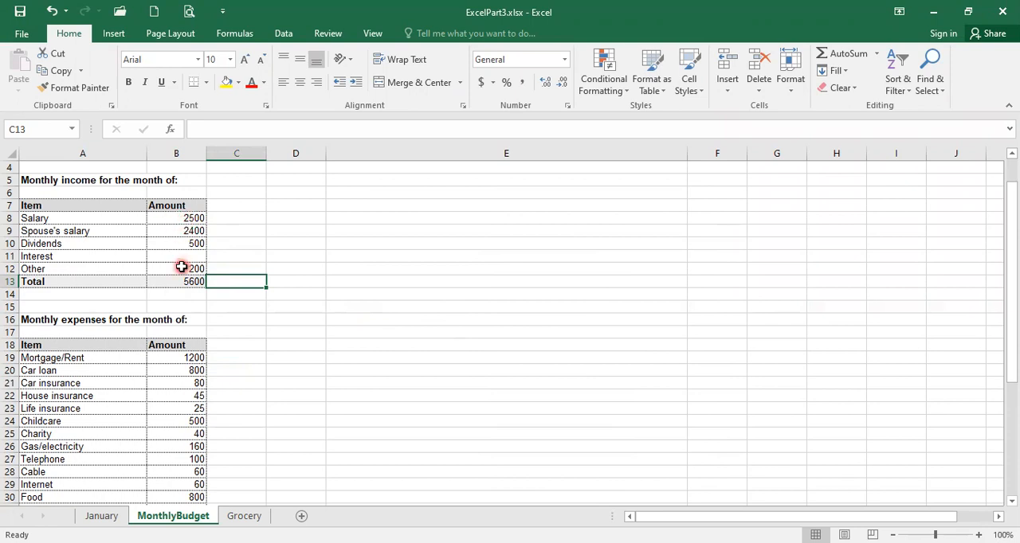
{"action": "left_click", "coordinate": [878, 58]}
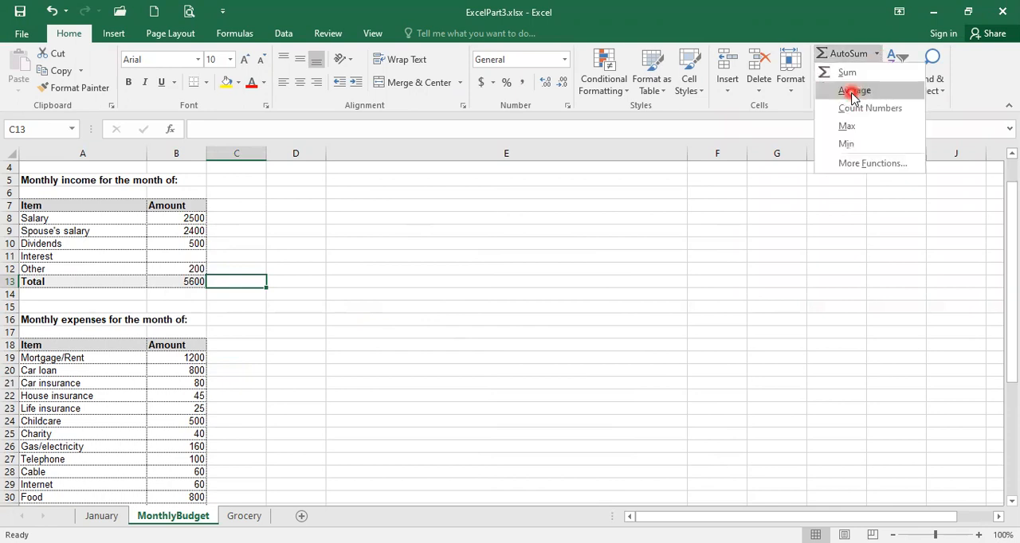
{"action": "left_click", "coordinate": [851, 90]}
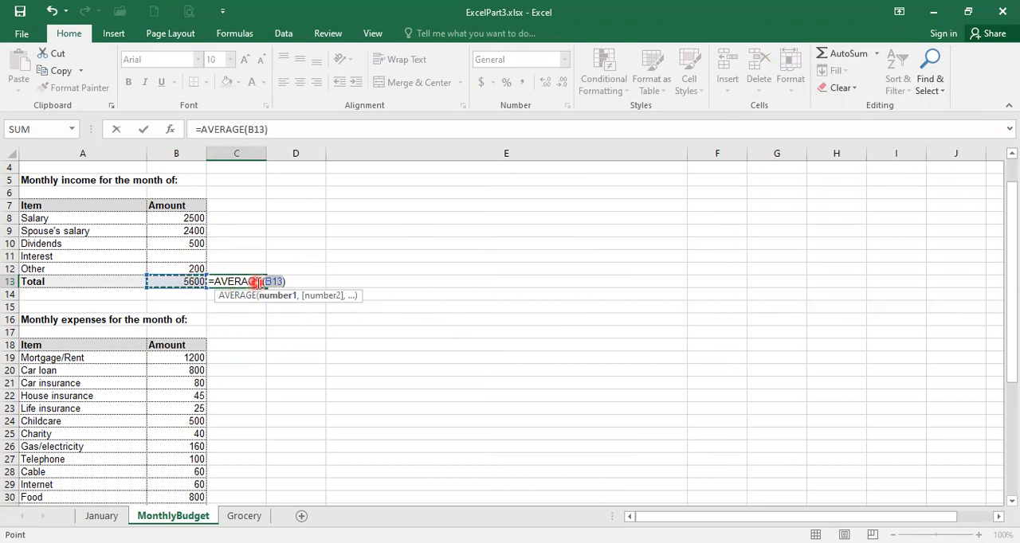
{"action": "left_click", "coordinate": [166, 219]}
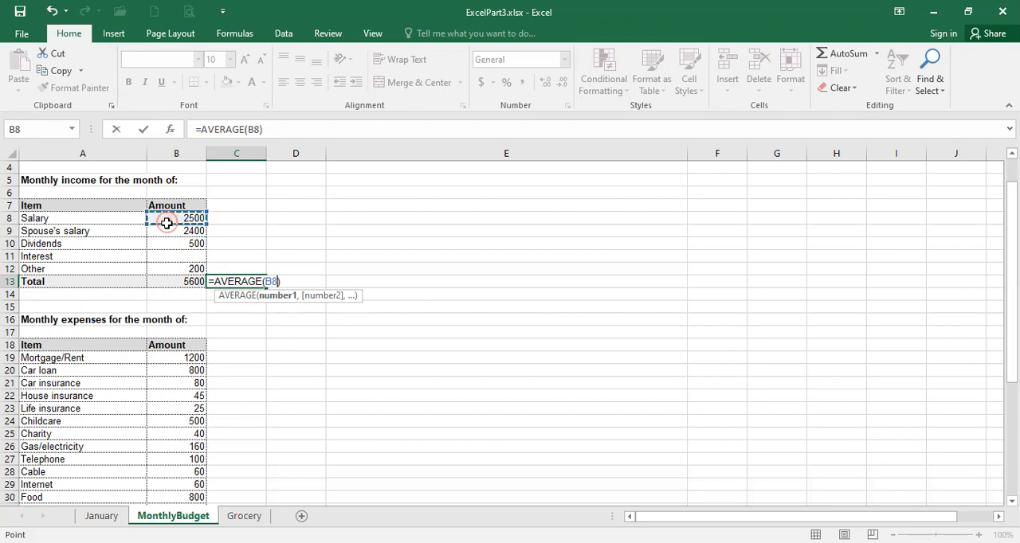
{"action": "left_click_drag", "start_coordinate": [166, 223], "coordinate": [168, 265]}
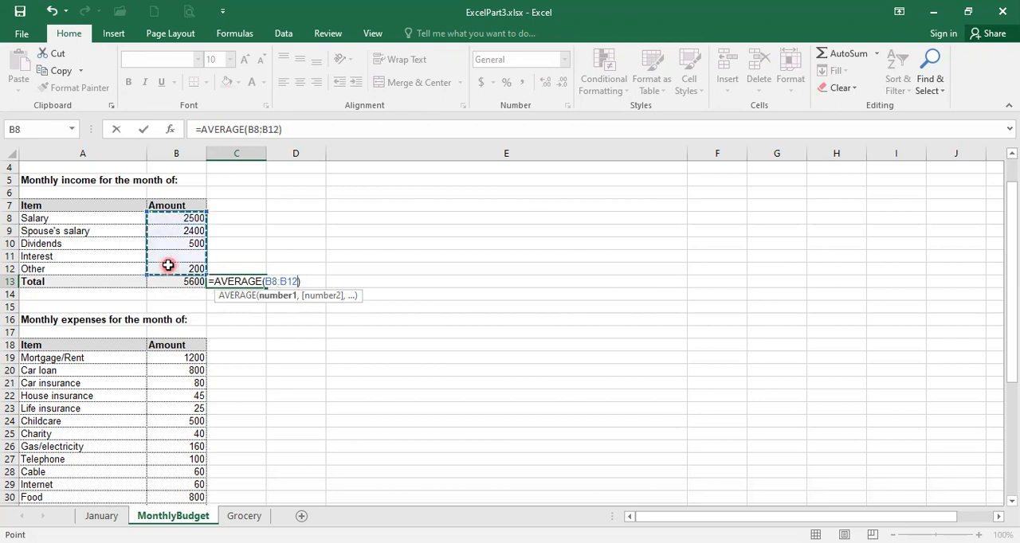
{"action": "key", "text": "Return"}
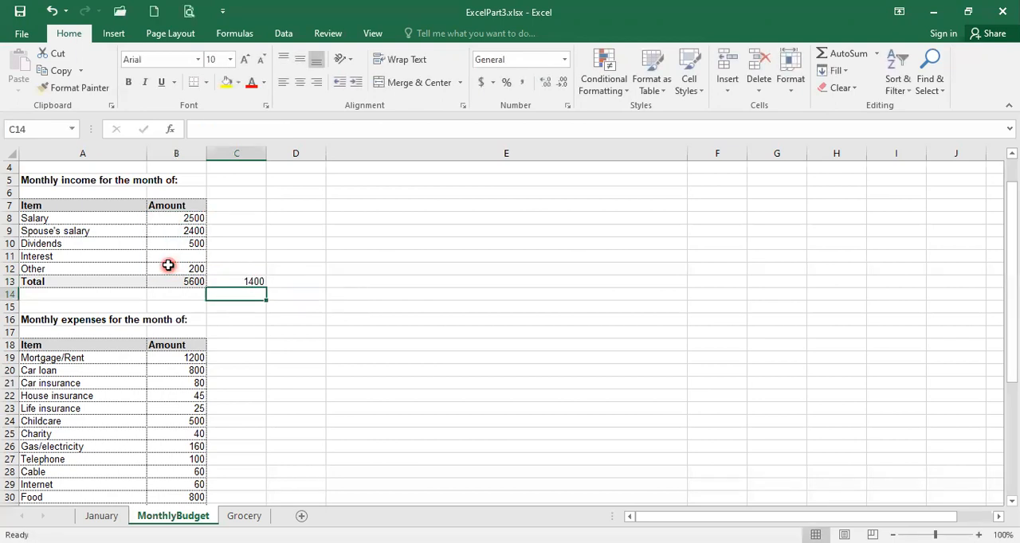
{"action": "left_click", "coordinate": [239, 283]}
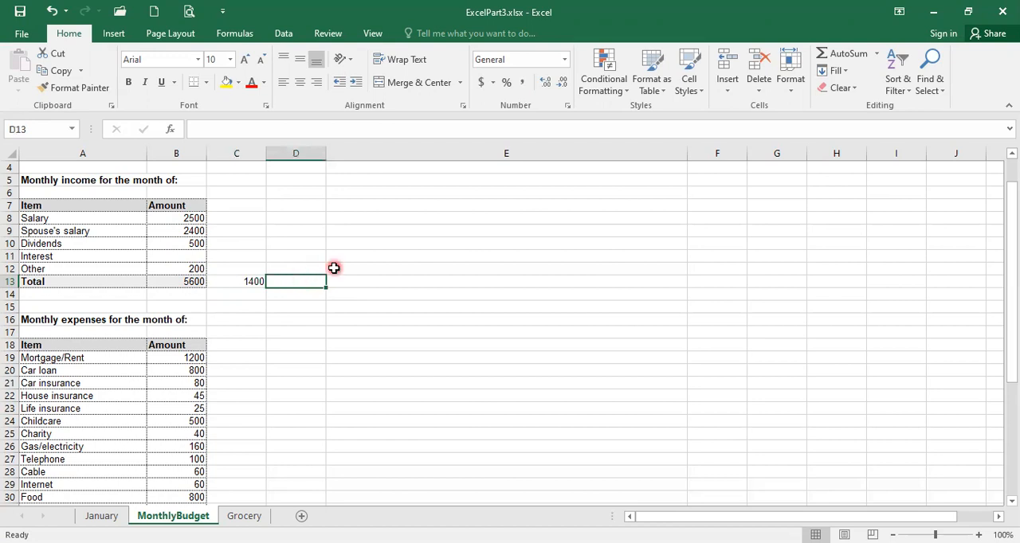
Insert a MAX function in cell D13 that finds the largest monthly income amount in B8:B12.
{"action": "left_click", "coordinate": [877, 55]}
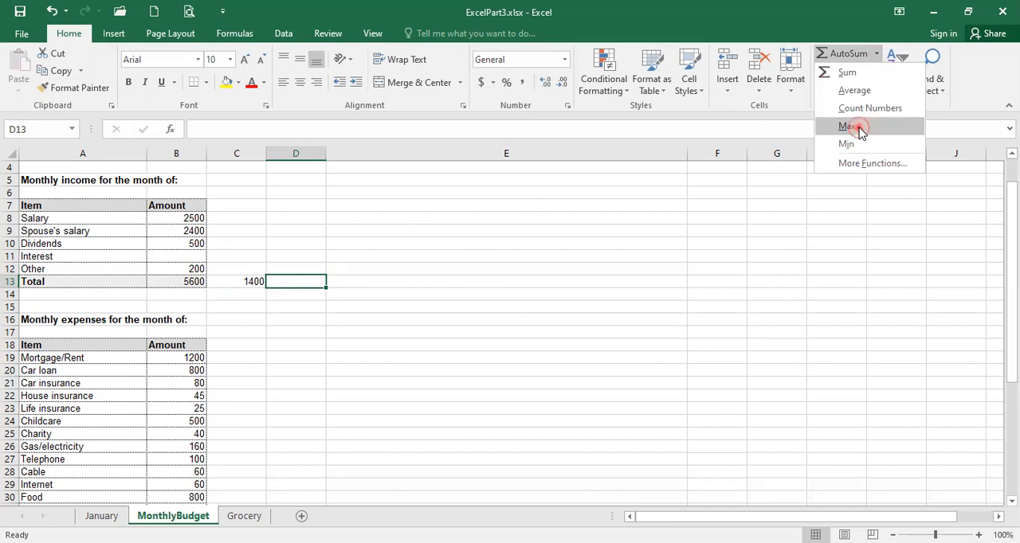
{"action": "left_click", "coordinate": [859, 130]}
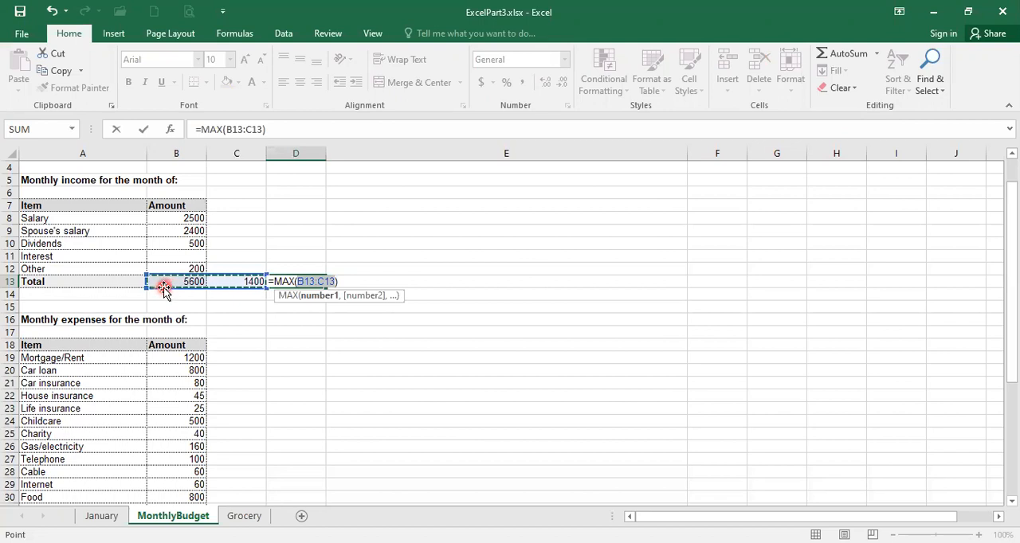
{"action": "left_click", "coordinate": [168, 218]}
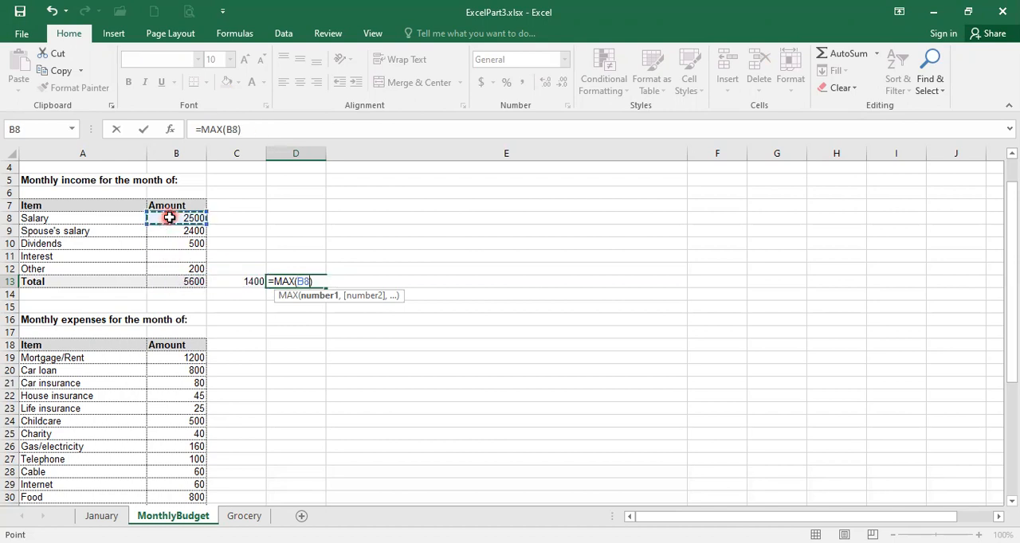
{"action": "left_click_drag", "start_coordinate": [169, 264], "coordinate": [166, 268]}
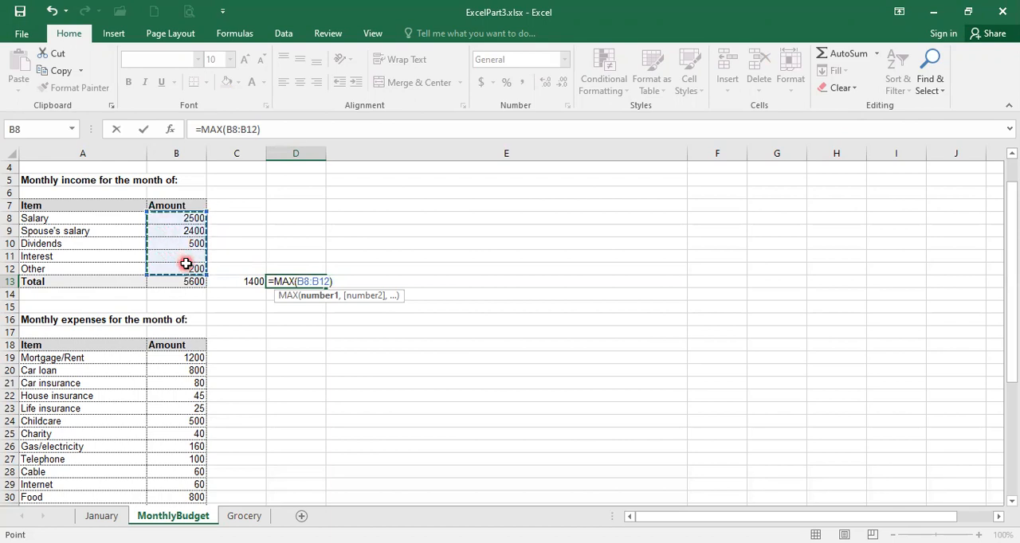
{"action": "key", "text": "Return"}
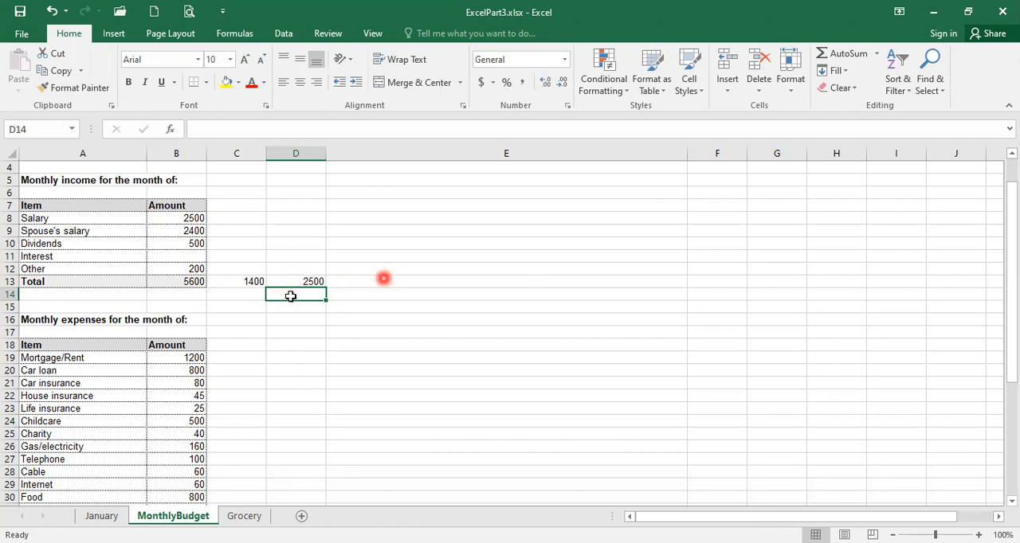
Insert a MIN function in cell D14 that finds the smallest monthly income amount in B8:B12.
{"action": "left_click", "coordinate": [876, 56]}
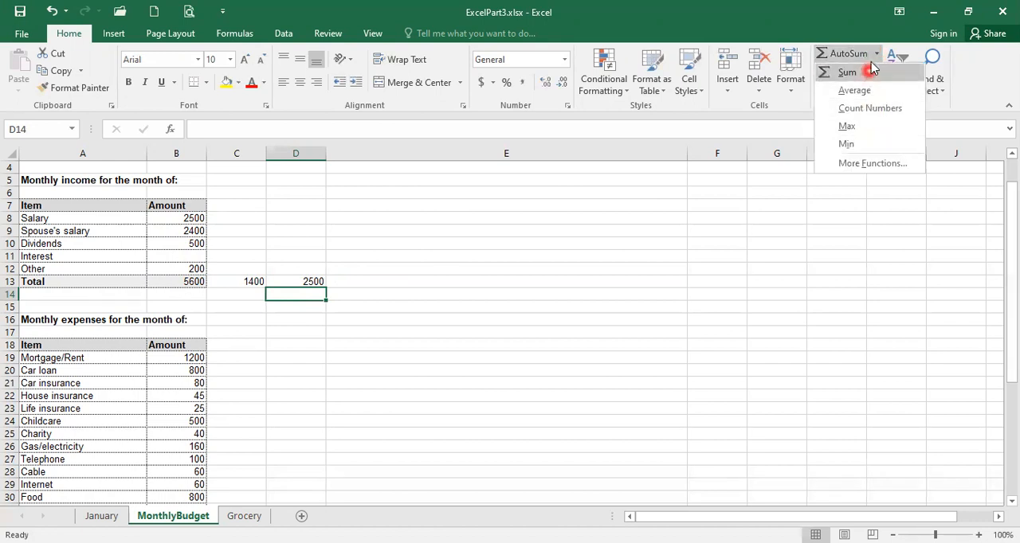
{"action": "left_click", "coordinate": [846, 144]}
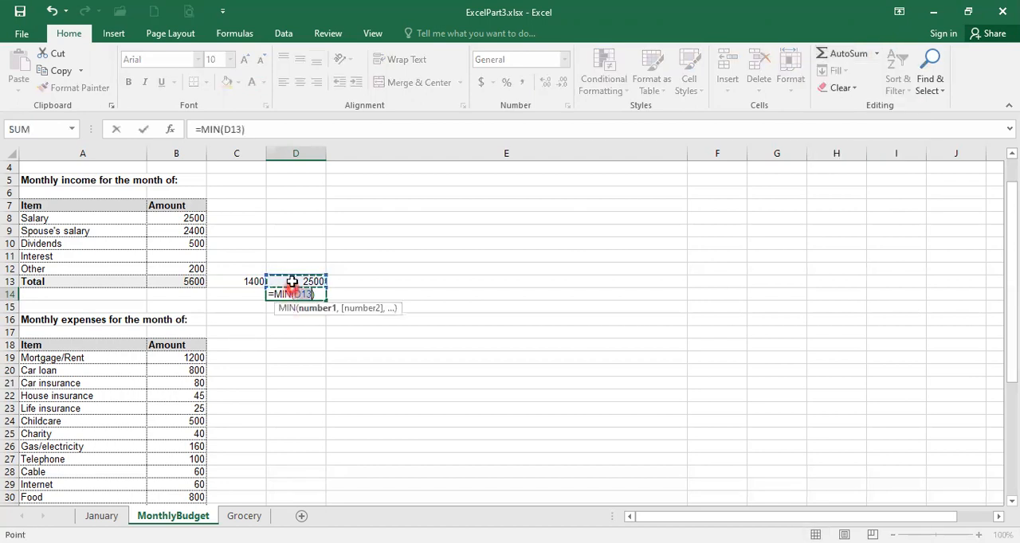
{"action": "left_click", "coordinate": [184, 219]}
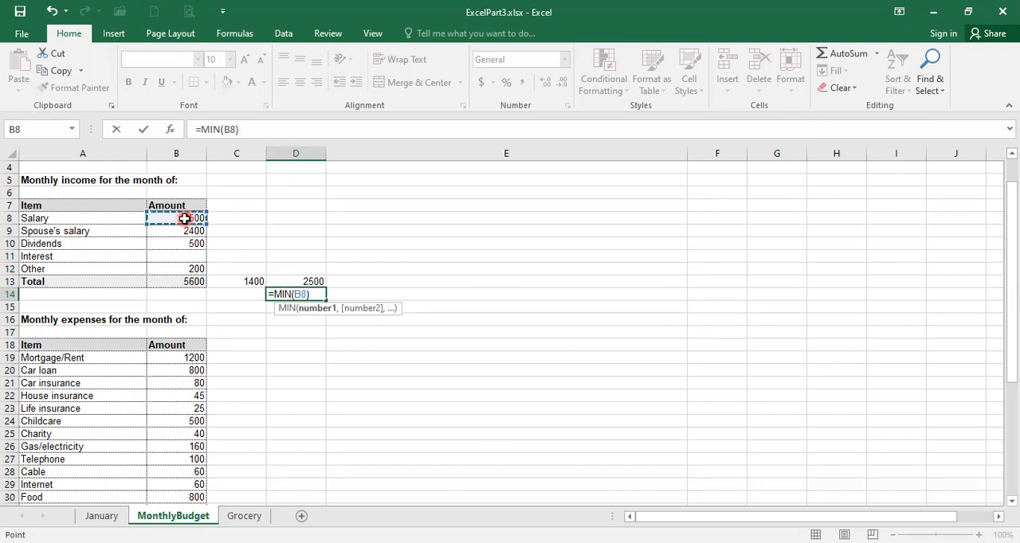
{"action": "left_click_drag", "start_coordinate": [185, 224], "coordinate": [191, 268]}
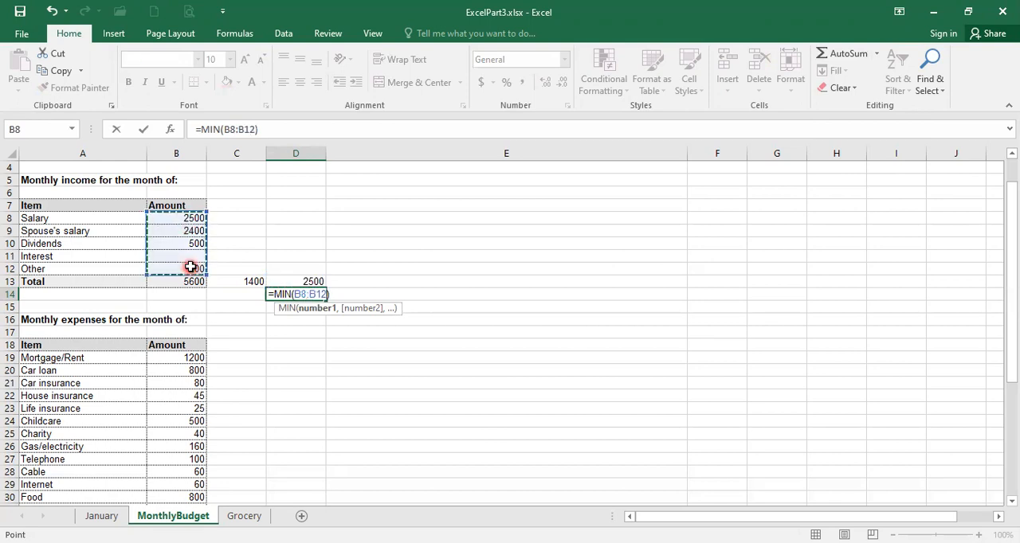
{"action": "key", "text": "Return"}
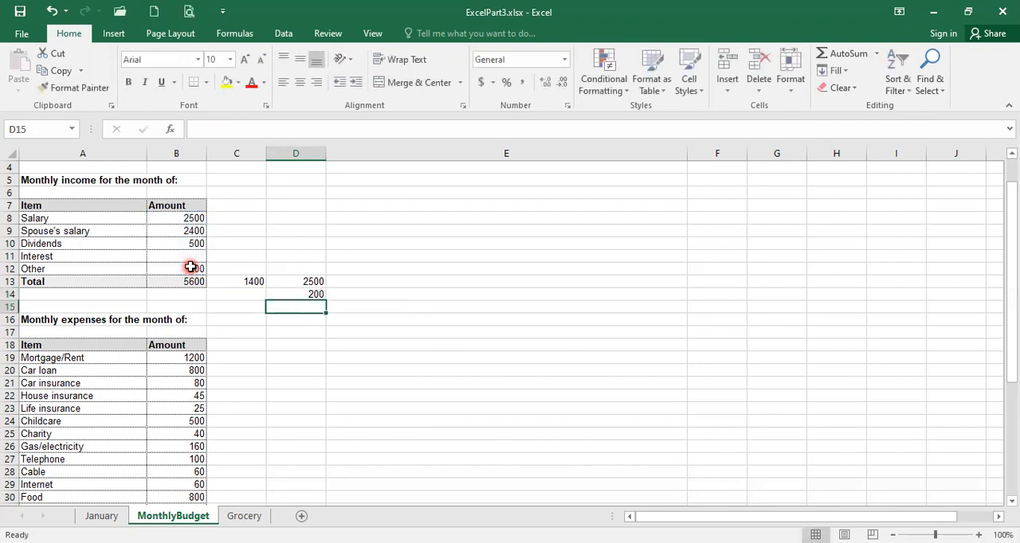
{"action": "left_click", "coordinate": [307, 295]}
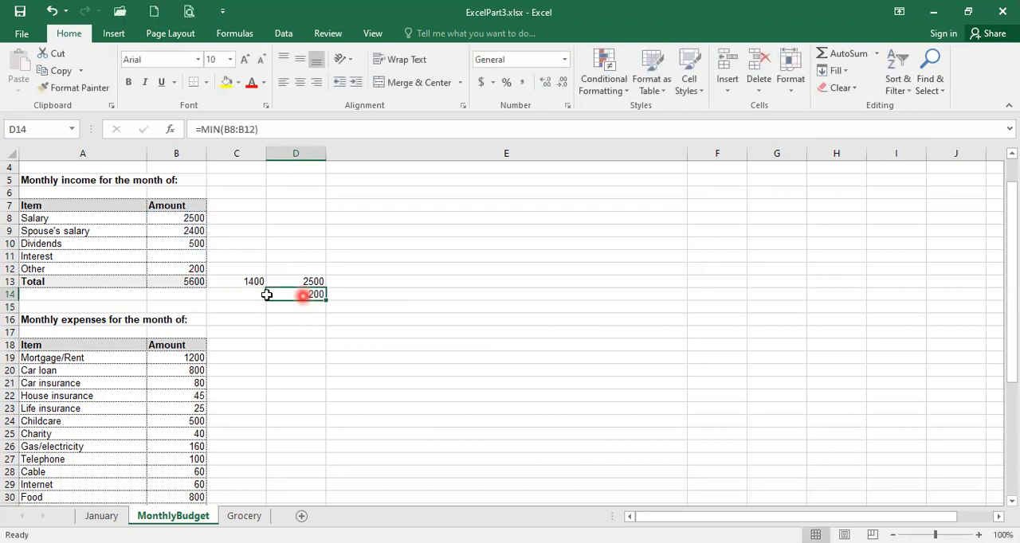